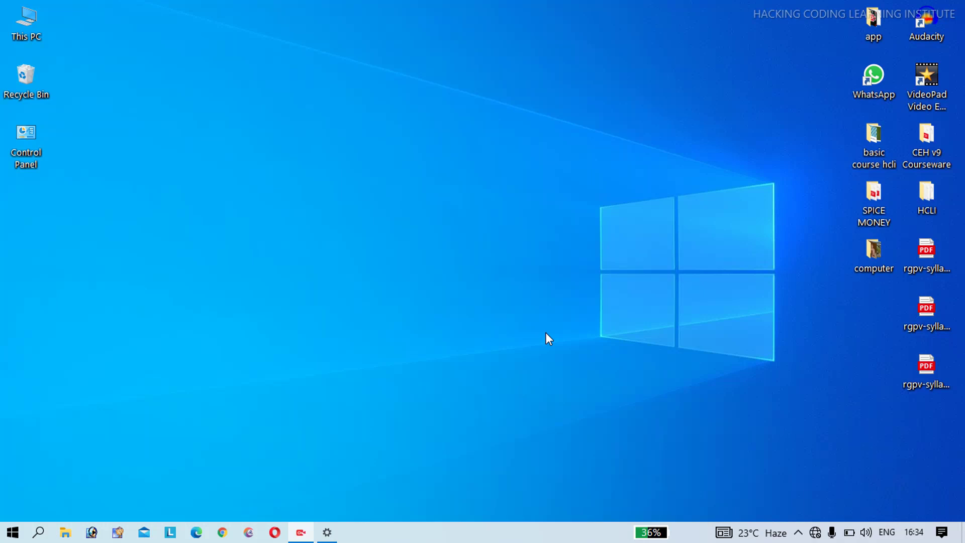
# Step: Bring up Windows Settings and open the Ease of Access category
pyautogui.click(326, 534)
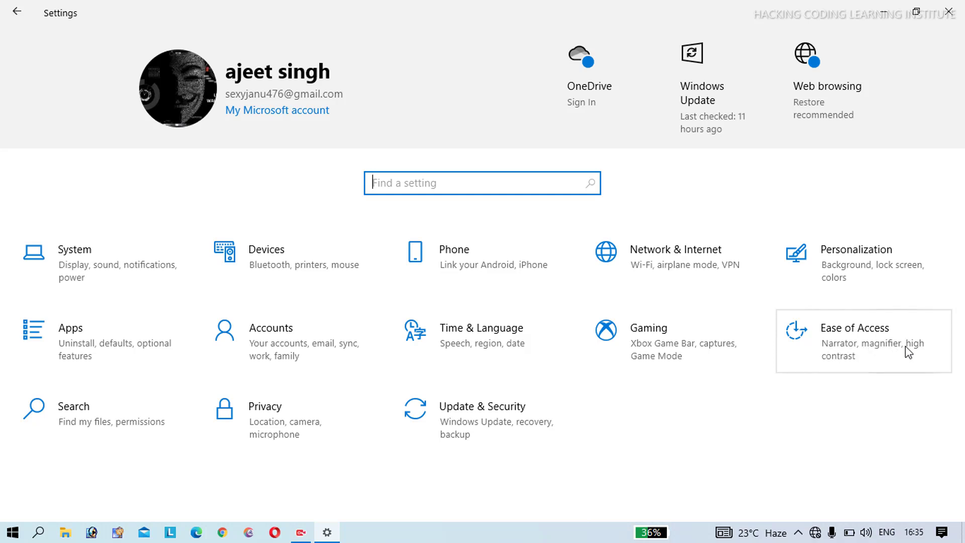
pyautogui.click(857, 359)
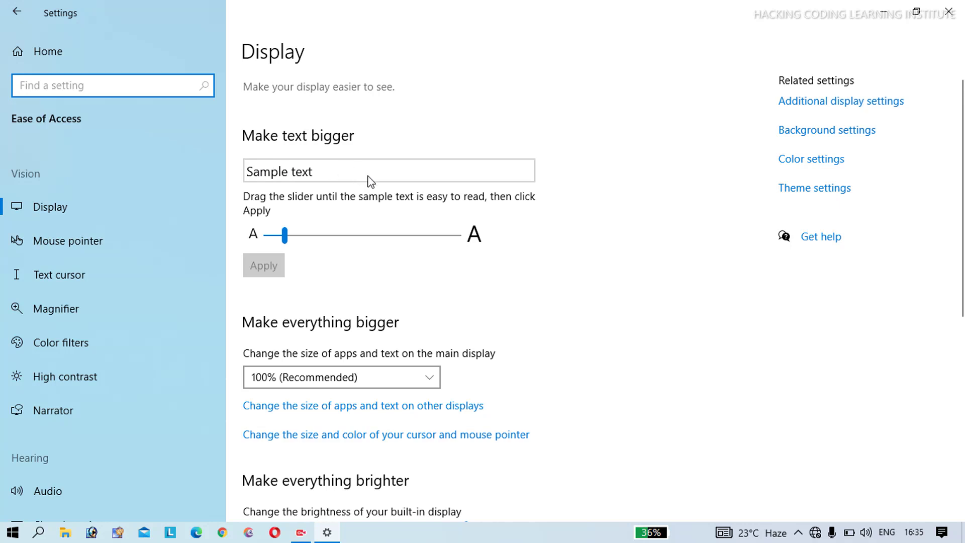
# Step: Try several larger and smaller text sizes on the sample text without applying any of them
pyautogui.click(376, 234)
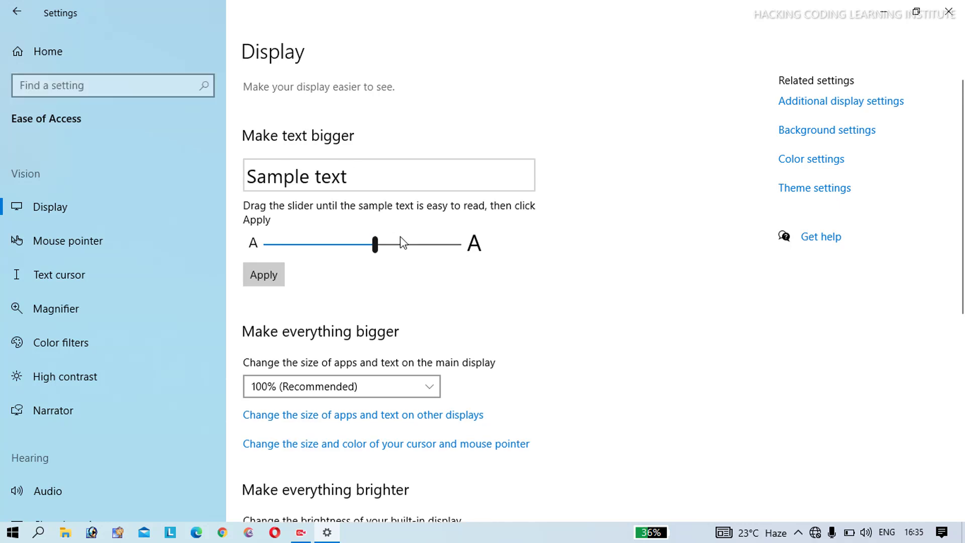
pyautogui.click(402, 243)
pyautogui.click(445, 251)
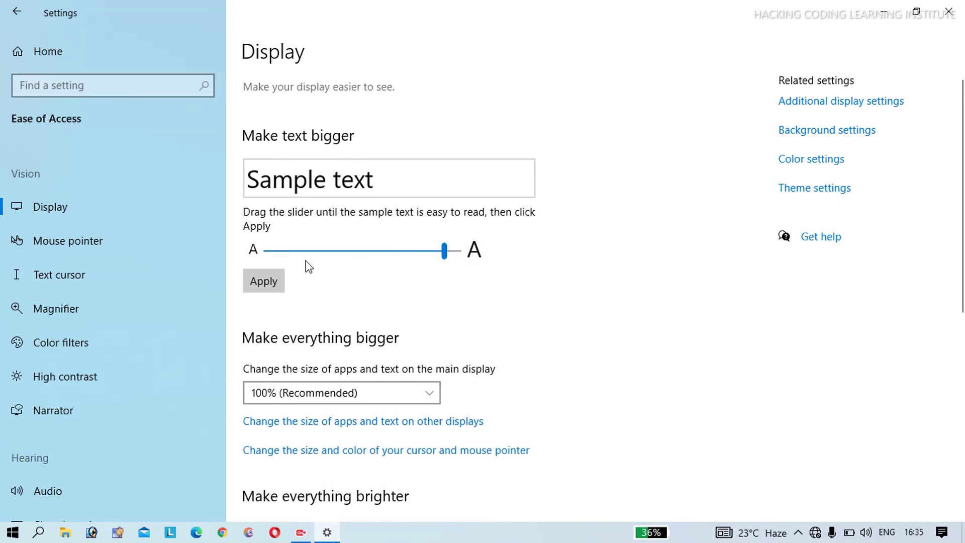
pyautogui.click(272, 250)
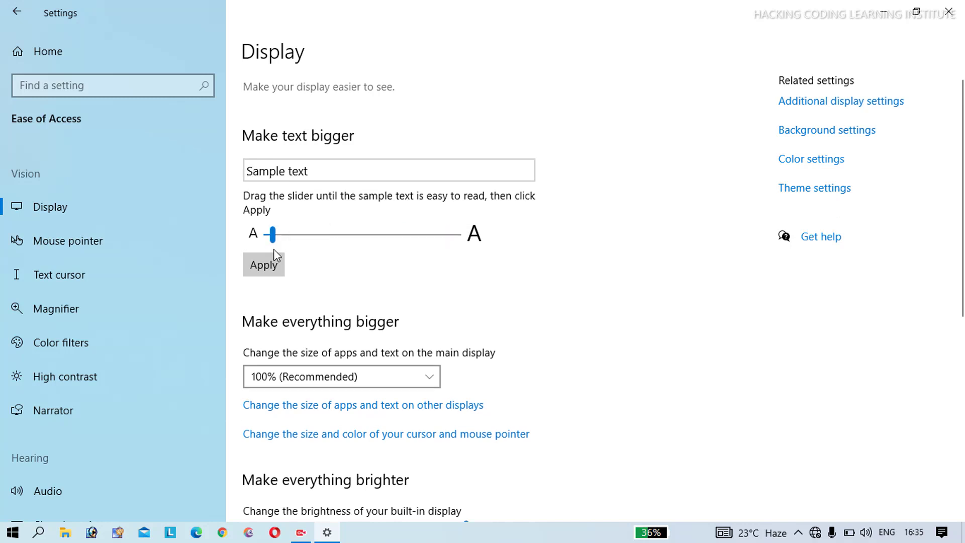
pyautogui.click(314, 234)
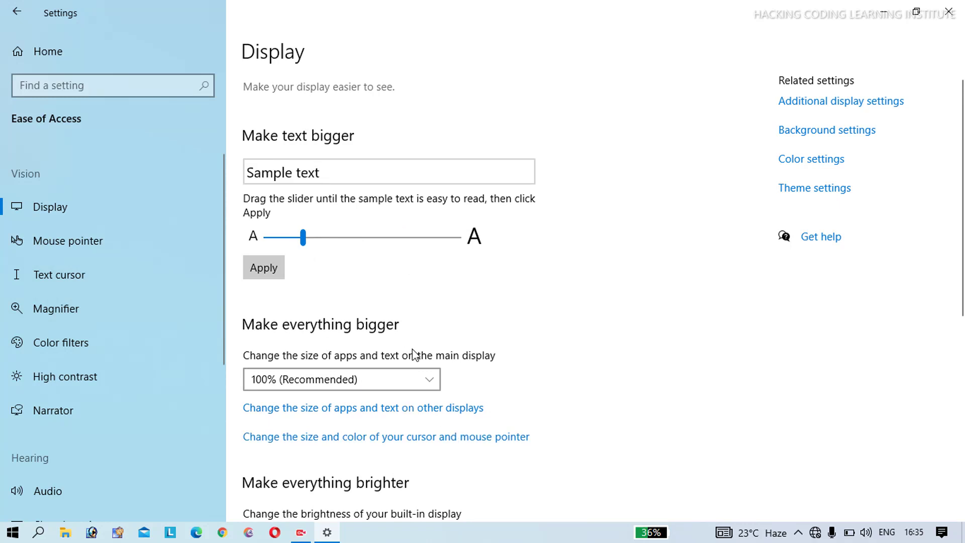
# Step: Preview the desktop with the main display's apps and text at 125%, and return the size to 100% (Recommended)
pyautogui.click(428, 386)
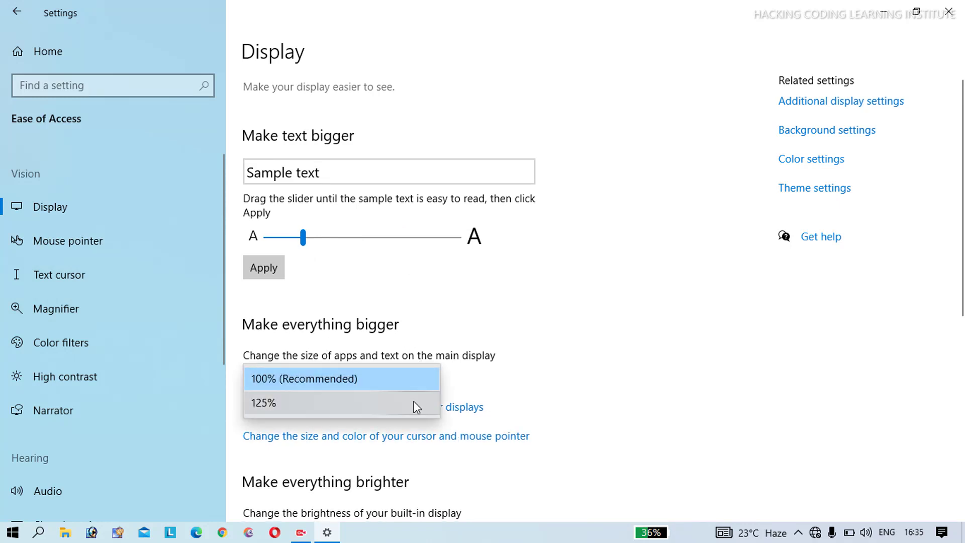
pyautogui.click(411, 403)
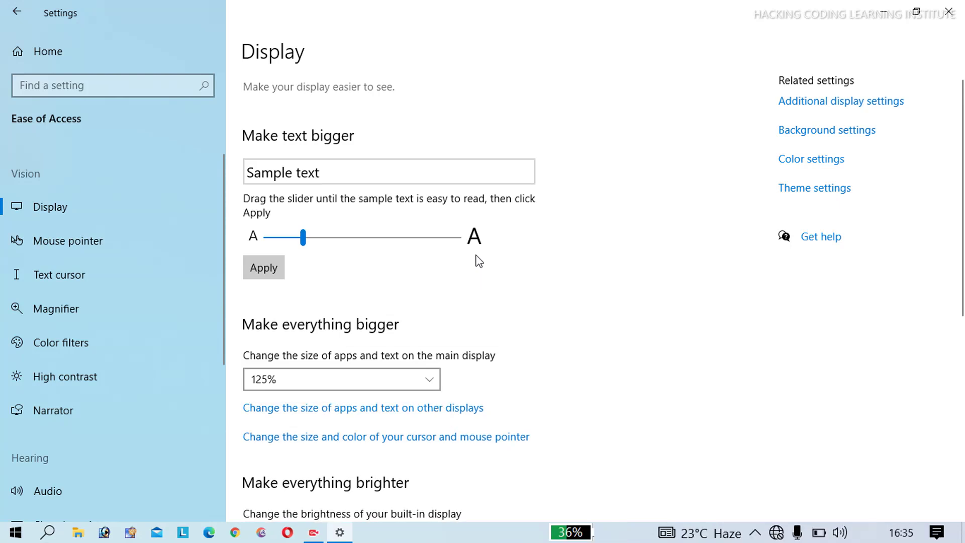
pyautogui.click(857, 14)
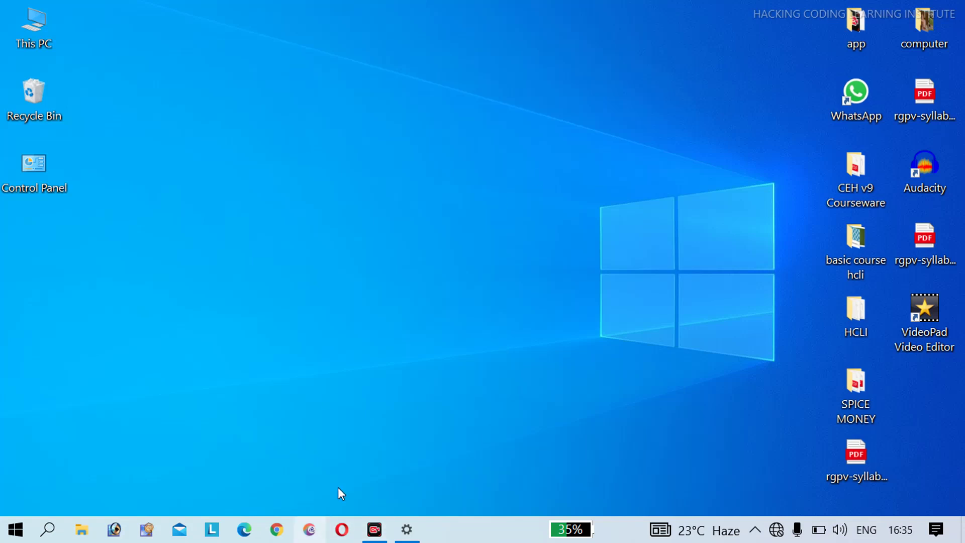
pyautogui.click(406, 529)
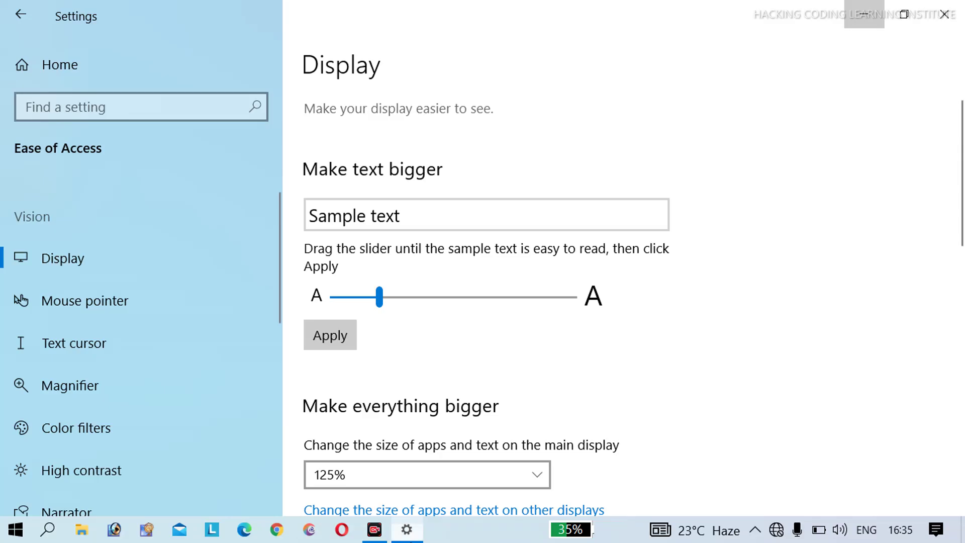
pyautogui.click(505, 477)
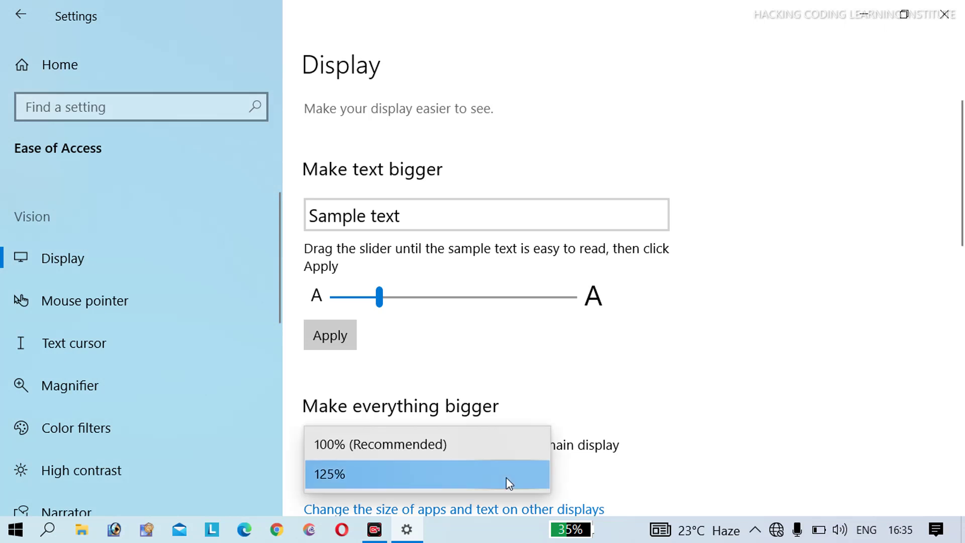
pyautogui.click(513, 440)
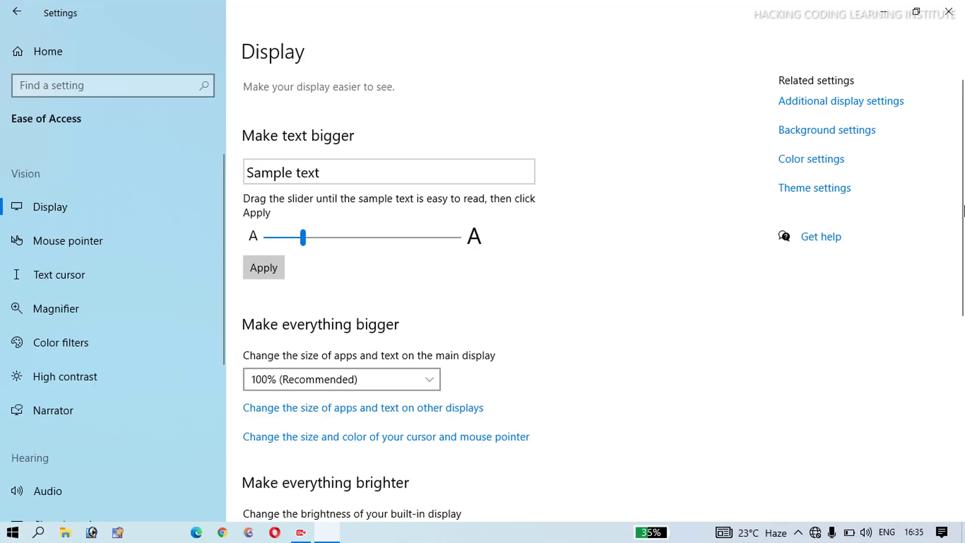
# Step: Raise the brightness of the built-in display to 100%
pyautogui.scroll(-1, 963, 227)
pyautogui.moveTo(963, 226); pyautogui.dragTo(963, 369)
pyautogui.click(347, 179)
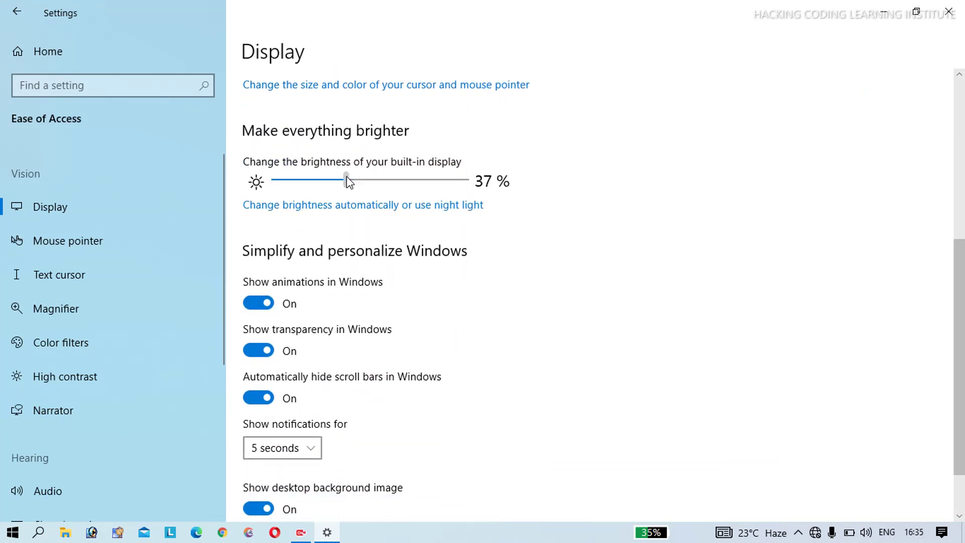
pyautogui.click(407, 179)
pyautogui.click(454, 180)
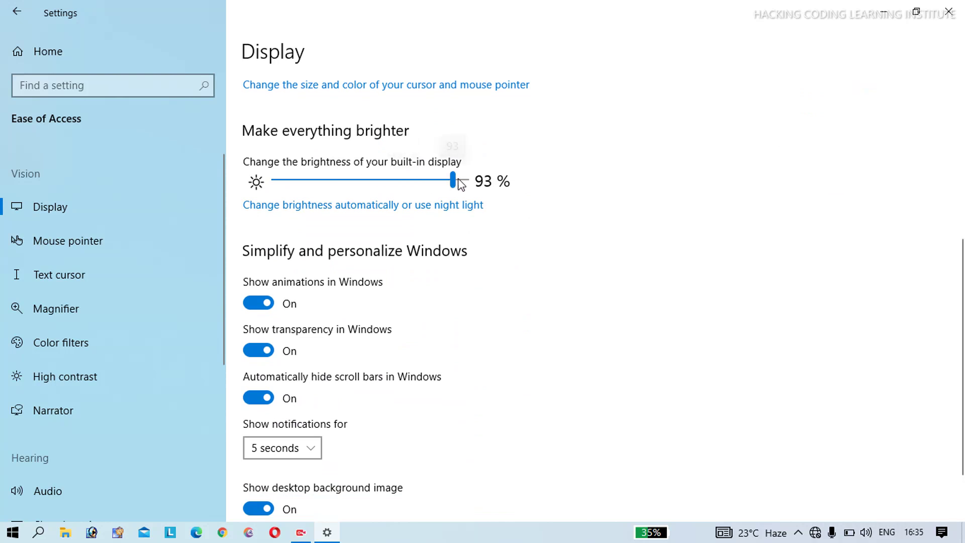
pyautogui.moveTo(456, 184); pyautogui.dragTo(512, 185)
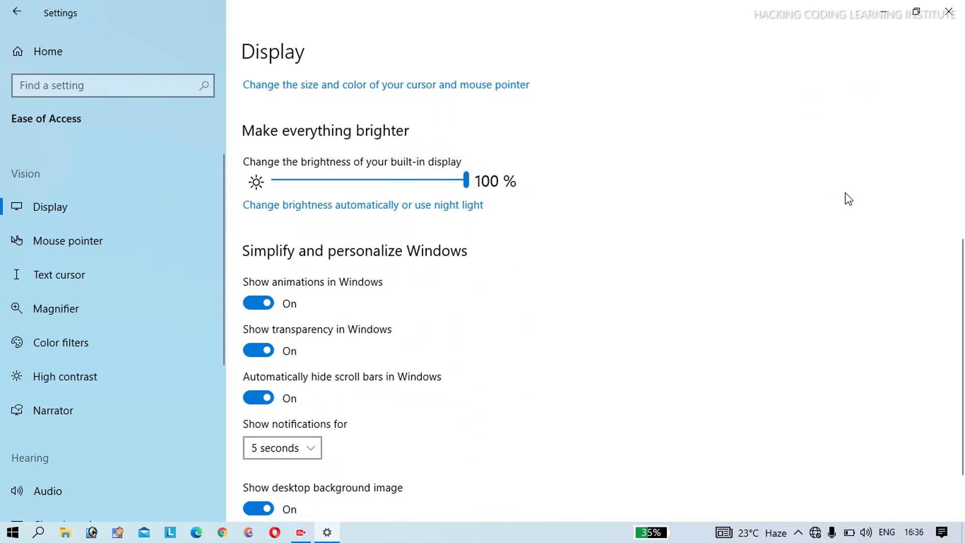
# Step: Look over the Windows personalization and notification duration options, and view the related background settings page
pyautogui.moveTo(963, 256); pyautogui.dragTo(964, 321)
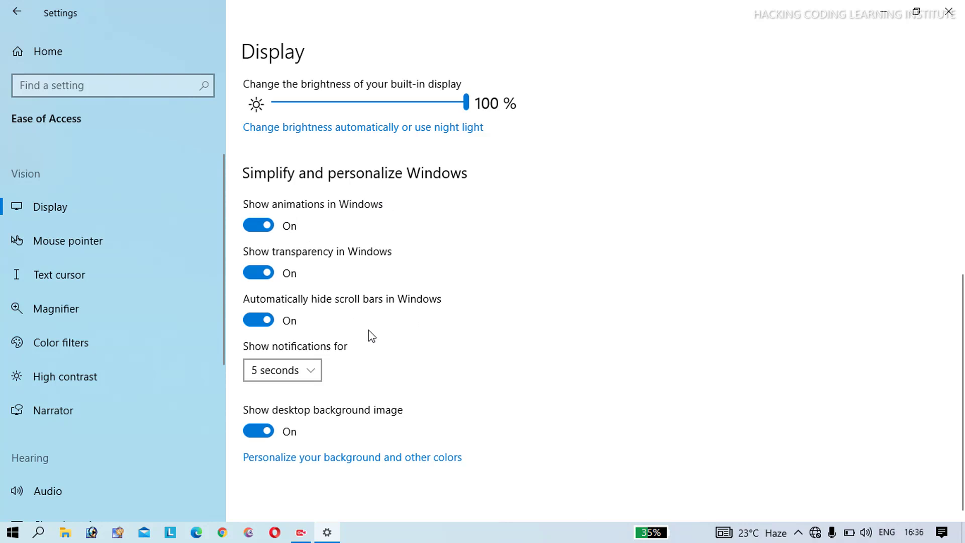
pyautogui.click(312, 375)
pyautogui.click(347, 385)
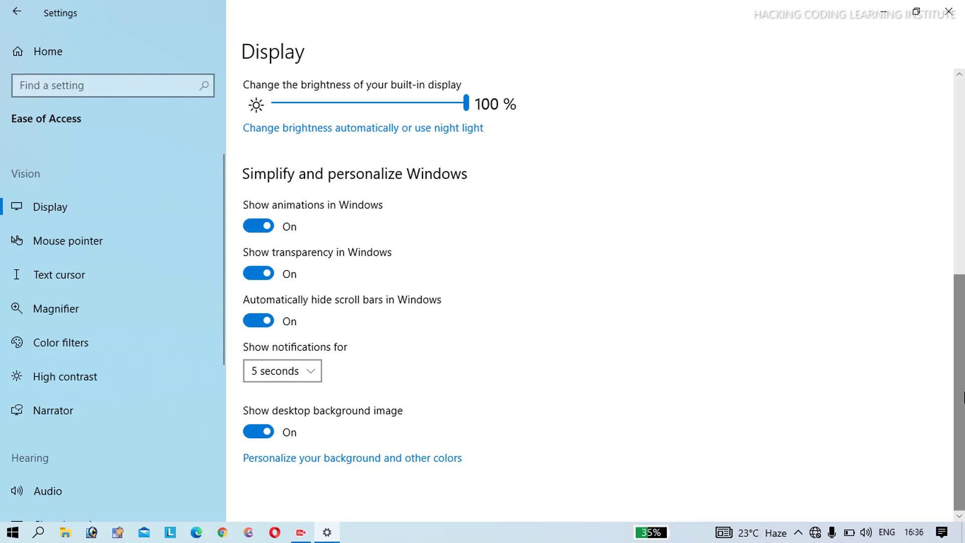
pyautogui.scroll(5, 963, 397)
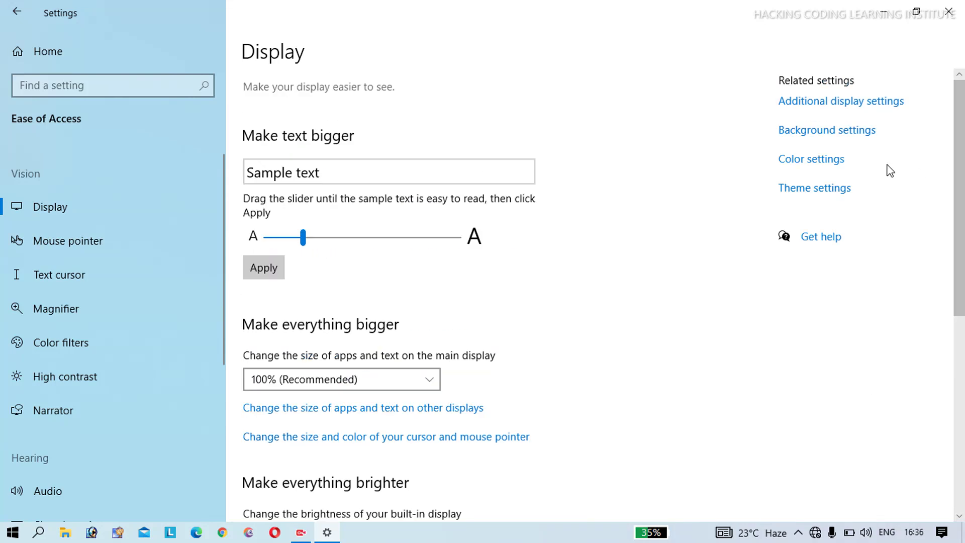
pyautogui.click(826, 133)
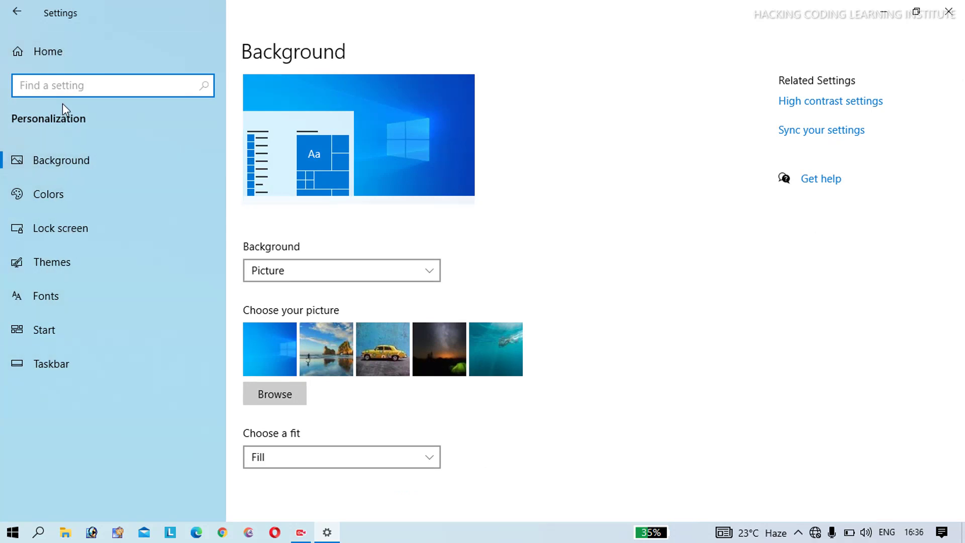
pyautogui.click(20, 12)
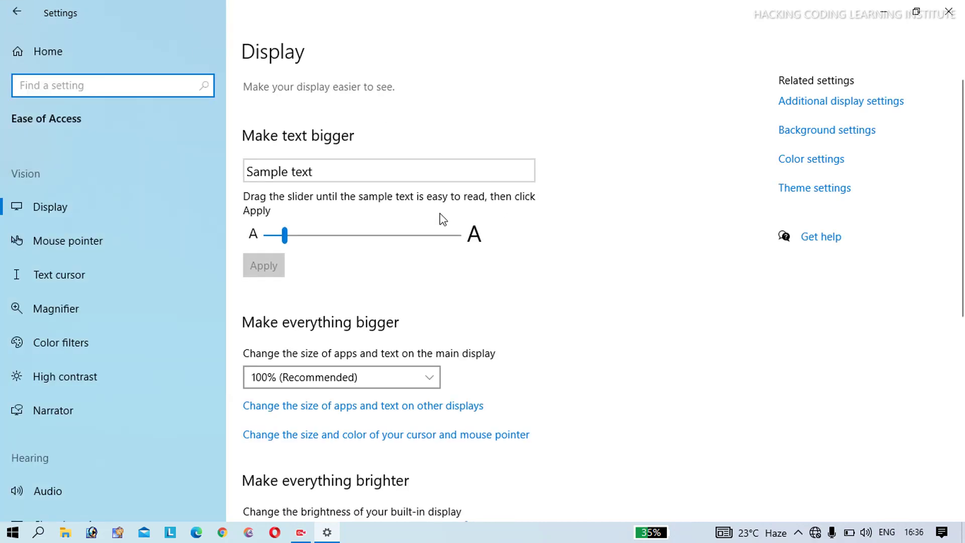
# Step: Try larger sizes in the mouse pointer settings and return the pointer to its smallest size
pyautogui.click(85, 248)
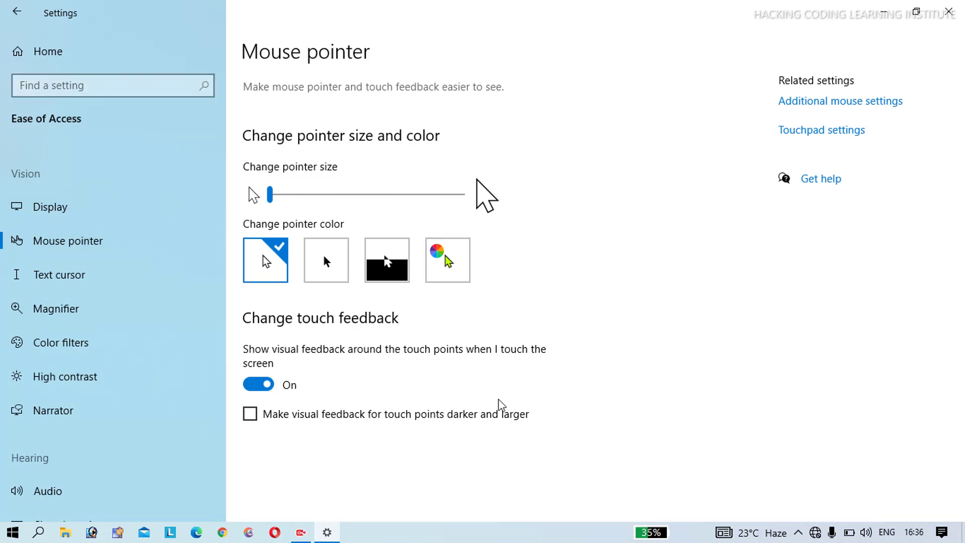
pyautogui.moveTo(270, 194); pyautogui.dragTo(332, 195)
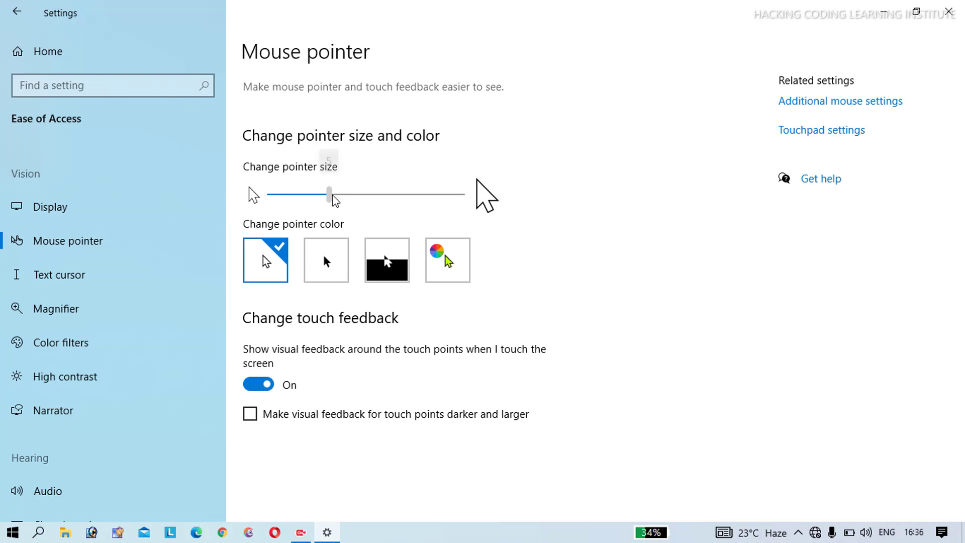
pyautogui.click(392, 195)
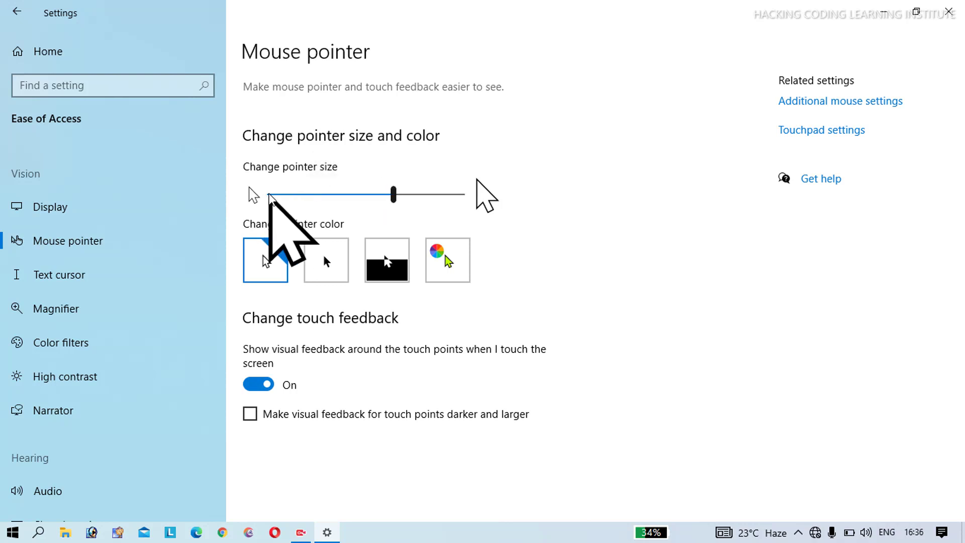
pyautogui.click(263, 194)
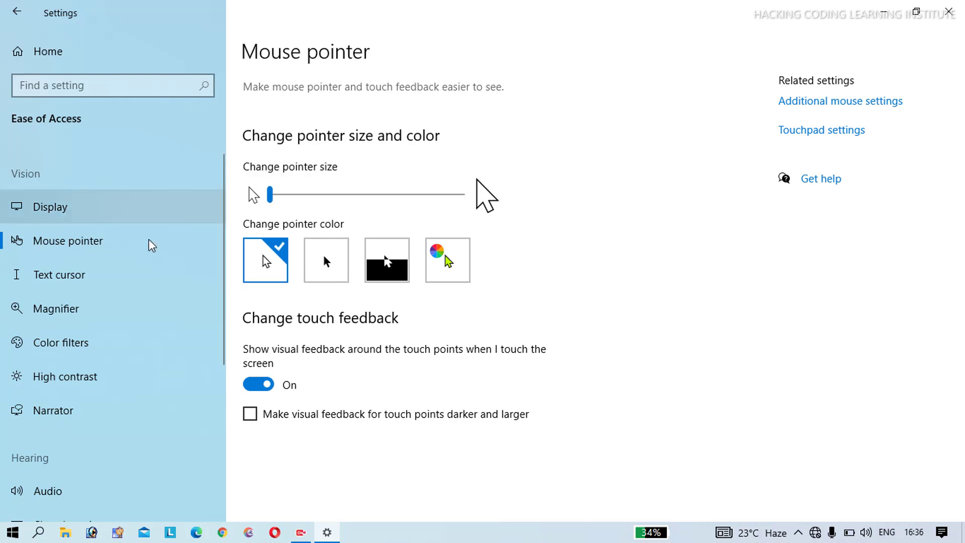
# Step: Try pink and larger sizes for the text cursor indicator, and set its color to purple at a smaller size
pyautogui.click(133, 281)
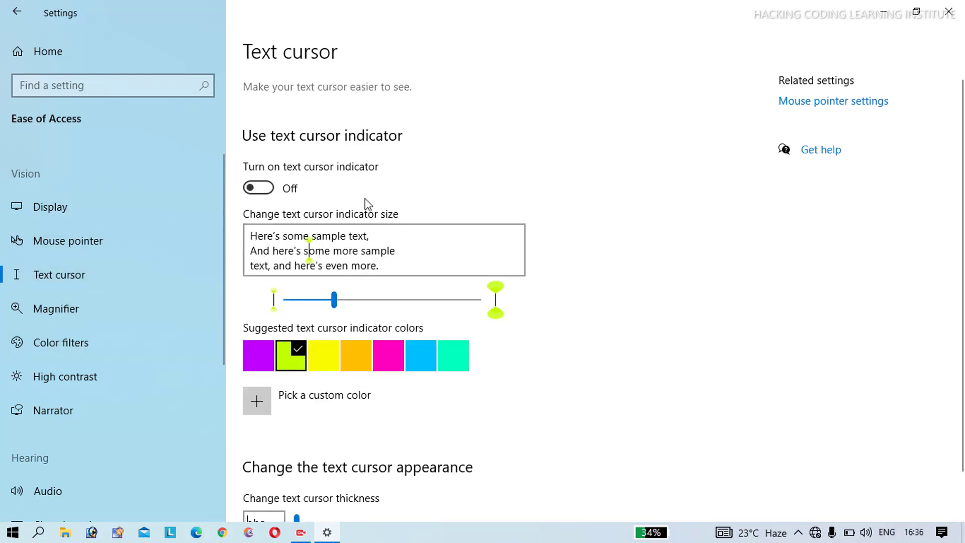
pyautogui.click(401, 354)
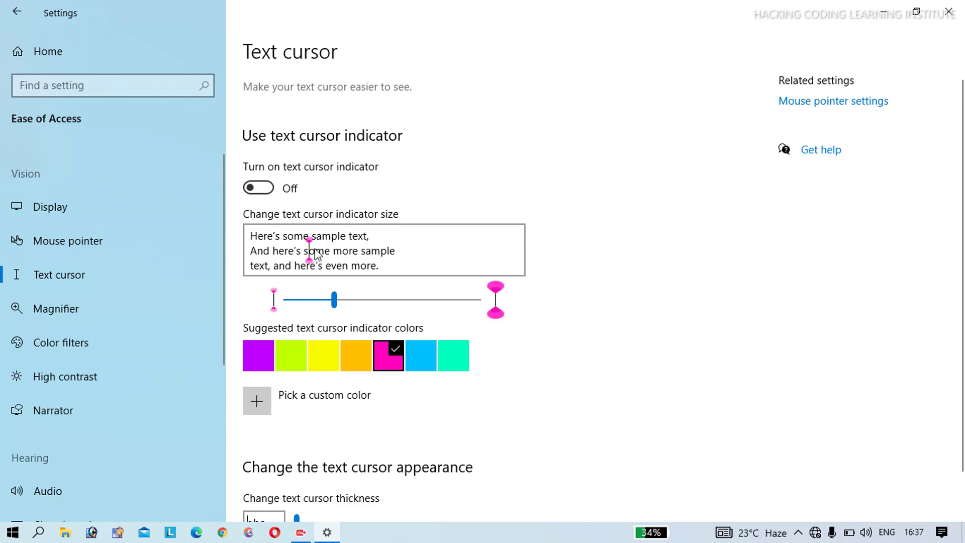
pyautogui.click(370, 302)
pyautogui.click(427, 301)
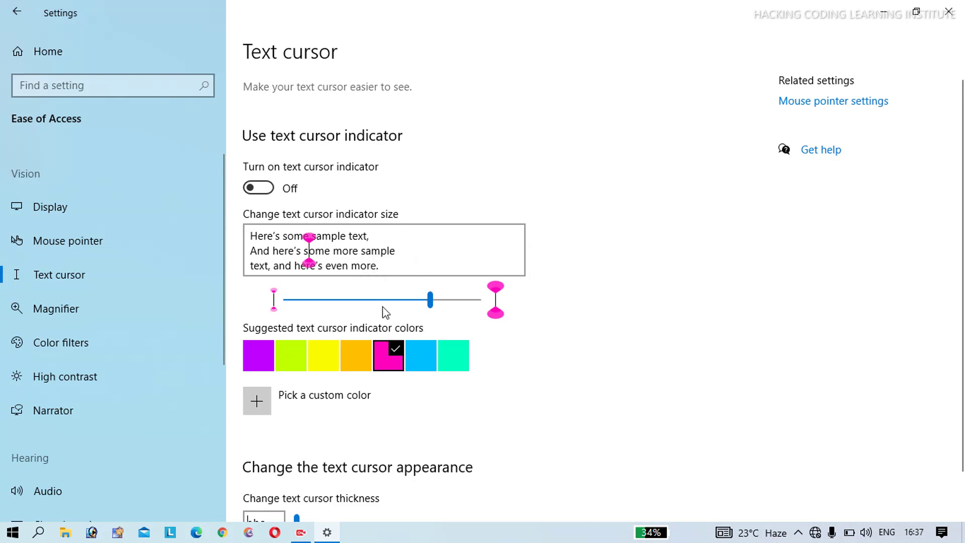
pyautogui.click(350, 299)
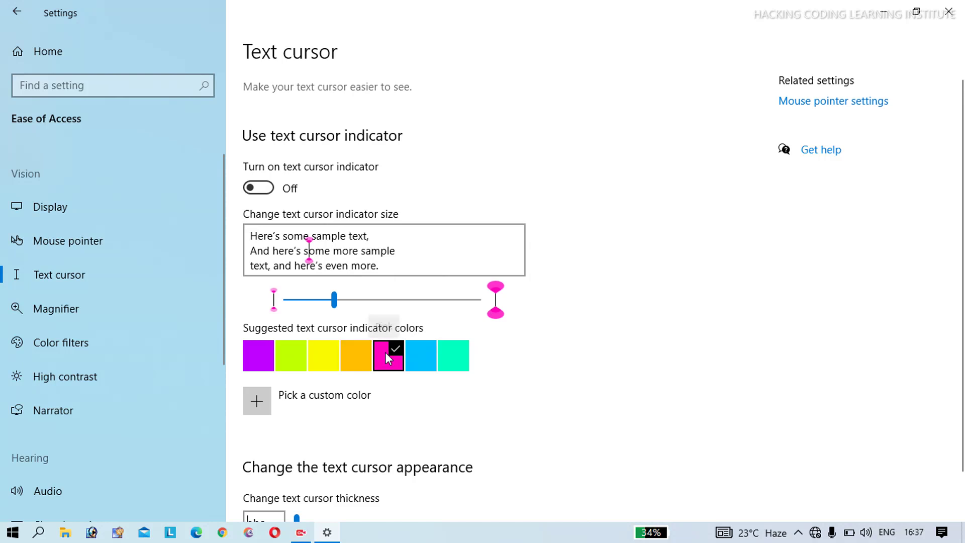
pyautogui.click(273, 355)
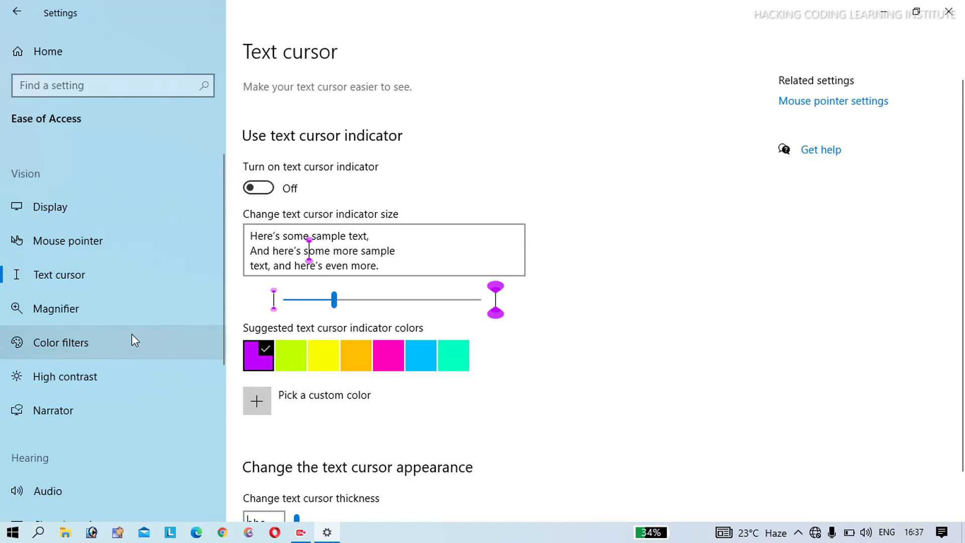
# Step: Look at the Magnifier settings and review the Narrator settings through to the end of the page
pyautogui.click(114, 318)
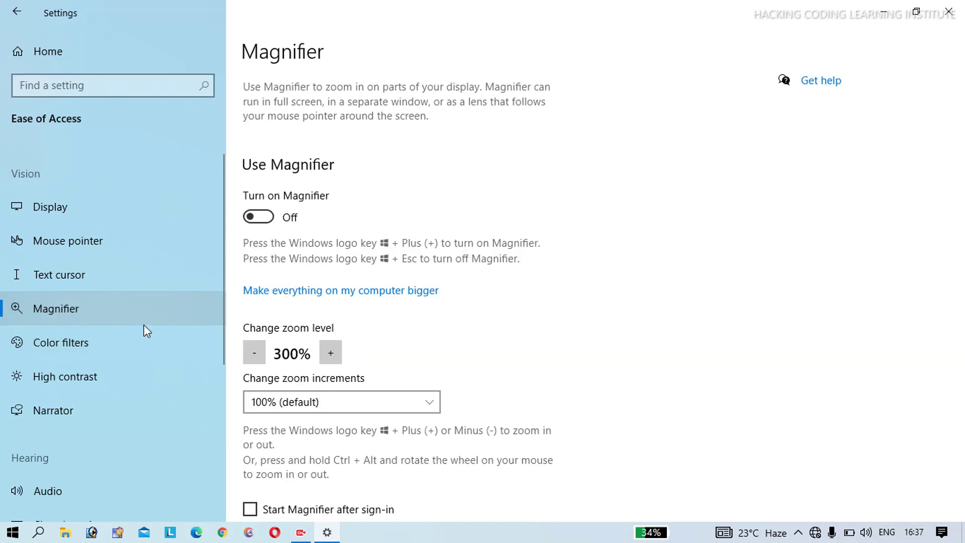
pyautogui.click(64, 406)
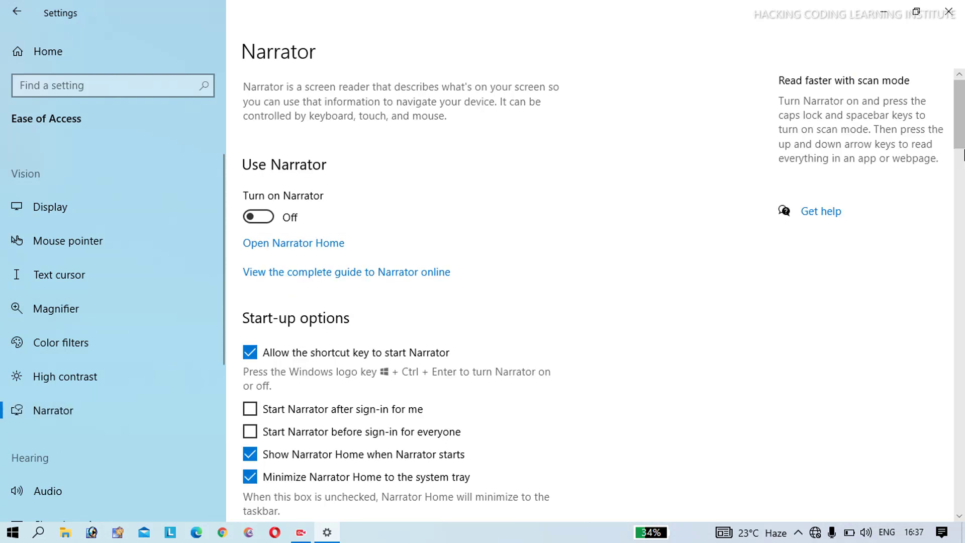
pyautogui.click(960, 156)
pyautogui.moveTo(962, 162); pyautogui.dragTo(923, 511)
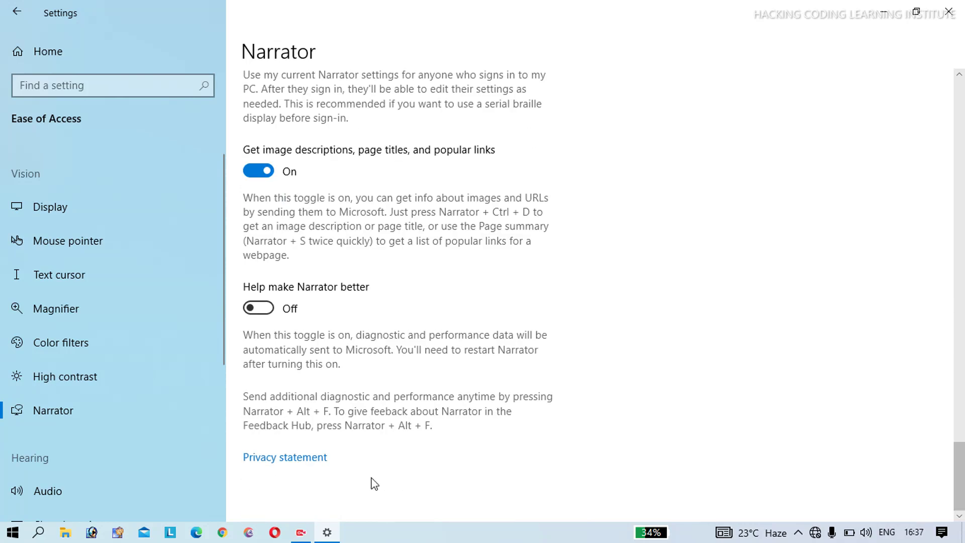
# Step: Review the high contrast theme and color options, and return to the Narrator settings
pyautogui.click(60, 381)
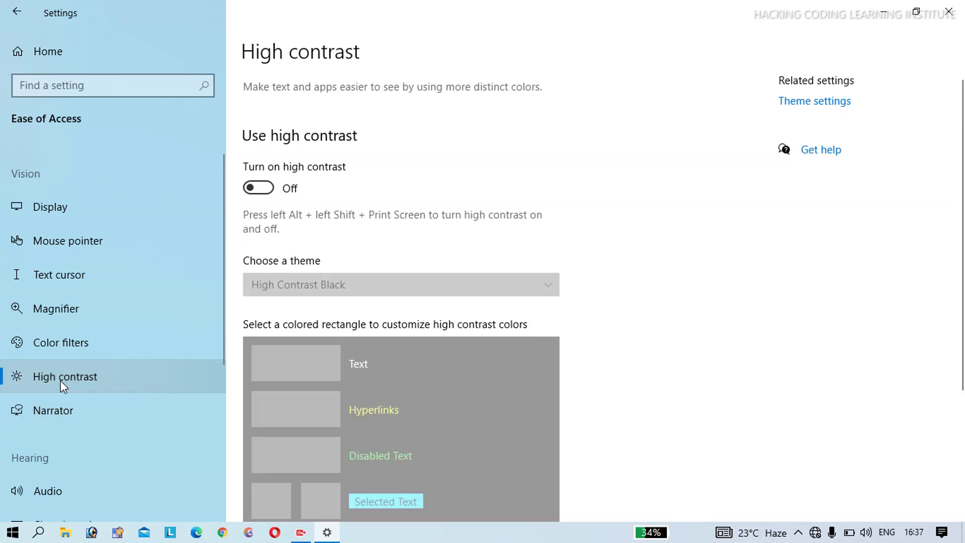
pyautogui.moveTo(962, 259); pyautogui.dragTo(962, 380)
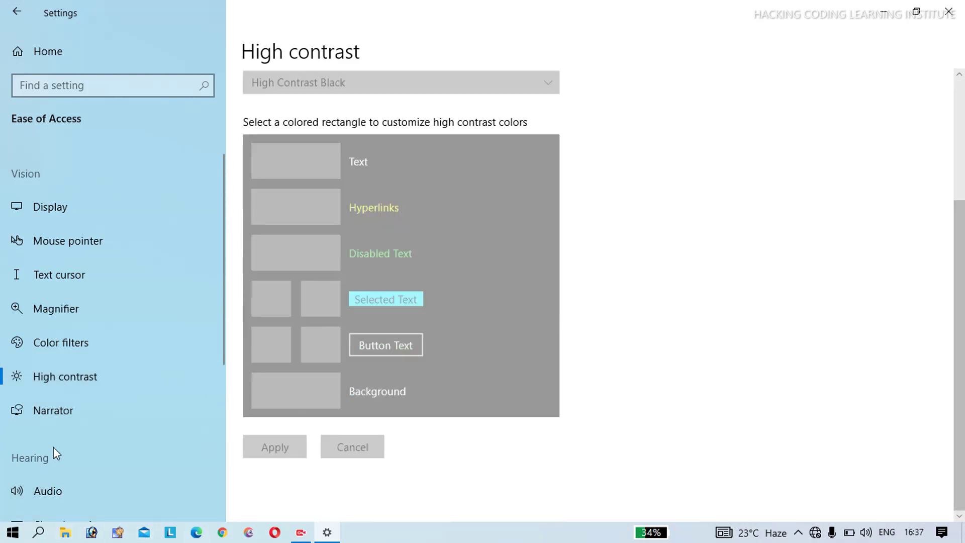
pyautogui.click(92, 406)
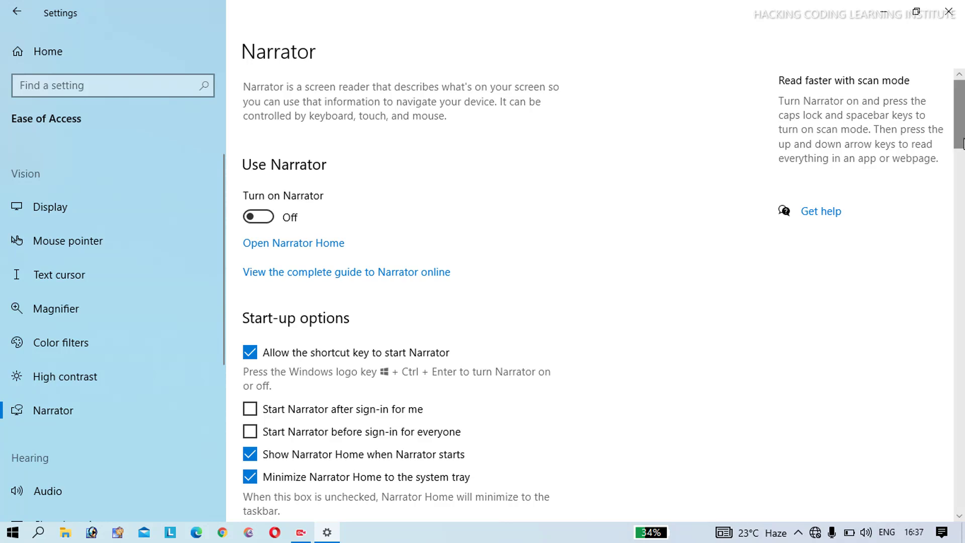
# Step: Examine the Narrator options from start-up through braille and data services, and look over the Hearing and Interaction categories
pyautogui.scroll(-2, 963, 178)
pyautogui.scroll(-15, 963, 178)
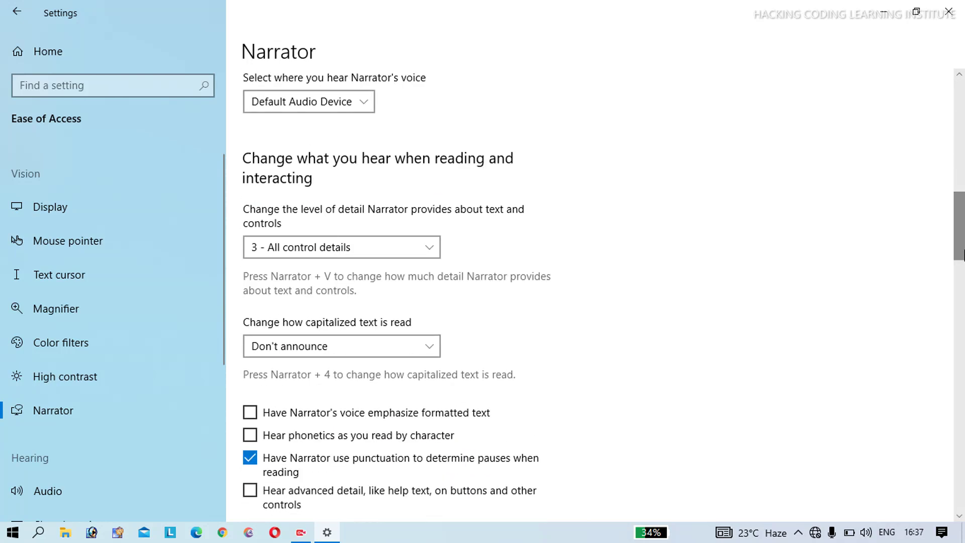
pyautogui.moveTo(963, 284); pyautogui.dragTo(962, 449)
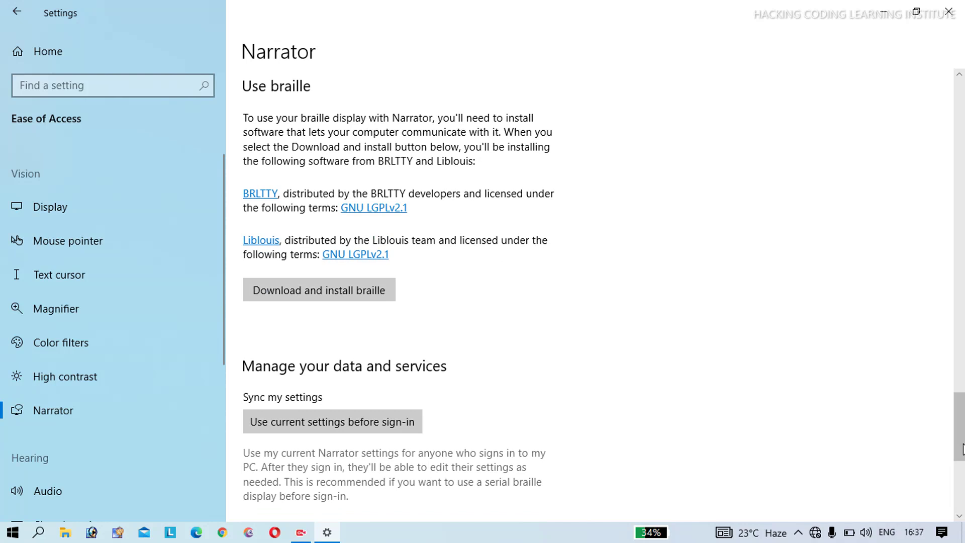
pyautogui.click(963, 466)
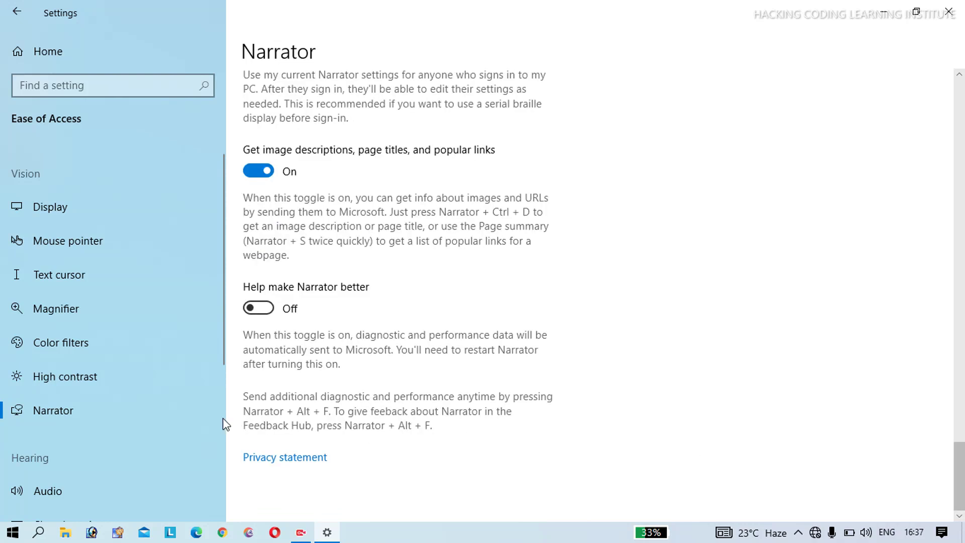
pyautogui.moveTo(222, 338); pyautogui.dragTo(222, 400)
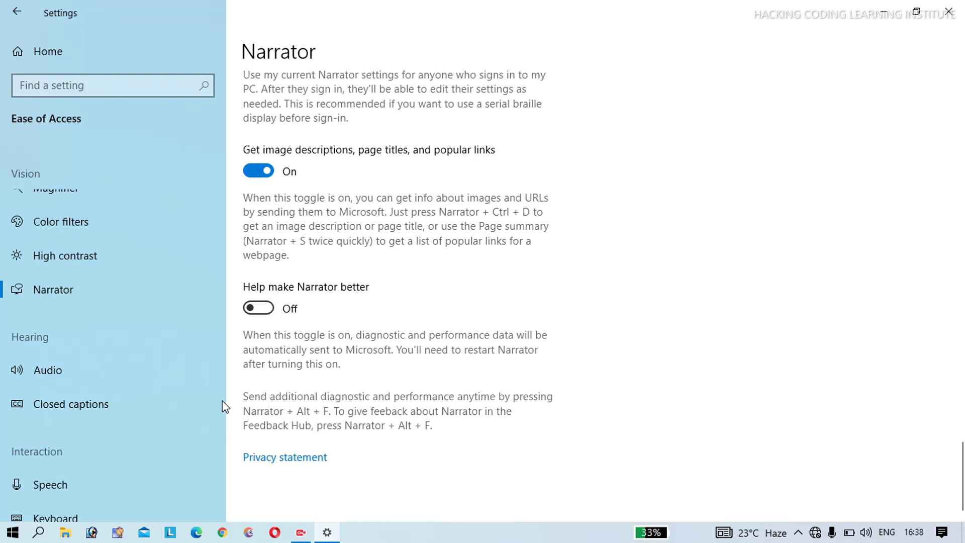
pyautogui.moveTo(301, 532)
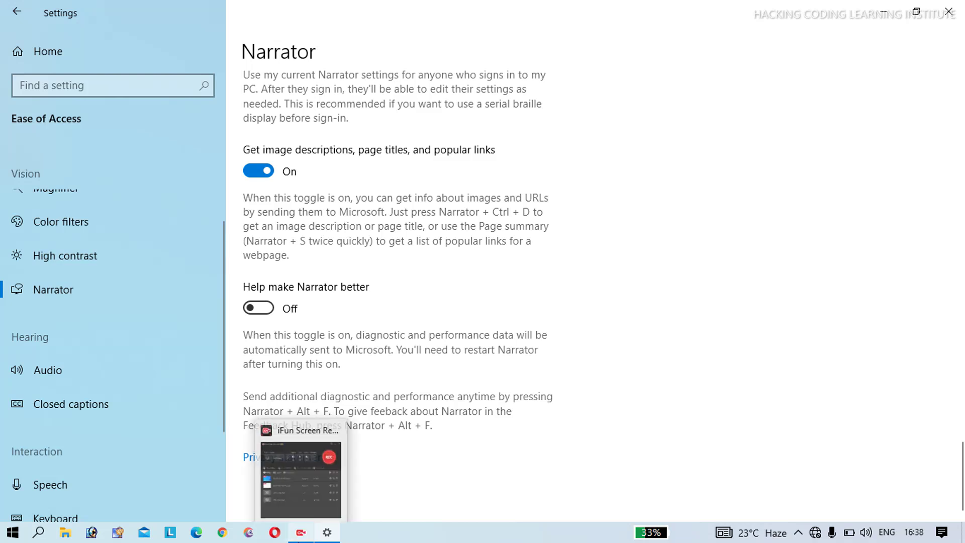
pyautogui.click(300, 467)
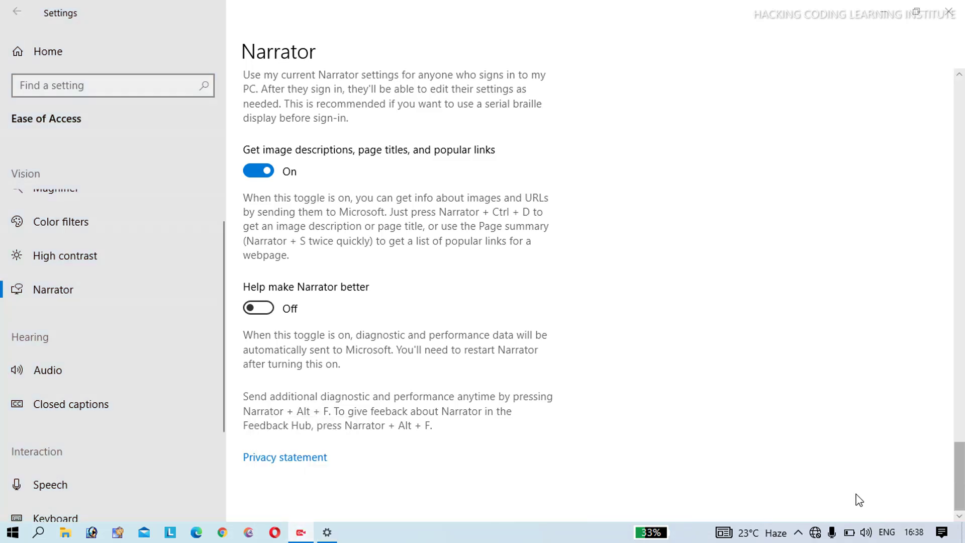